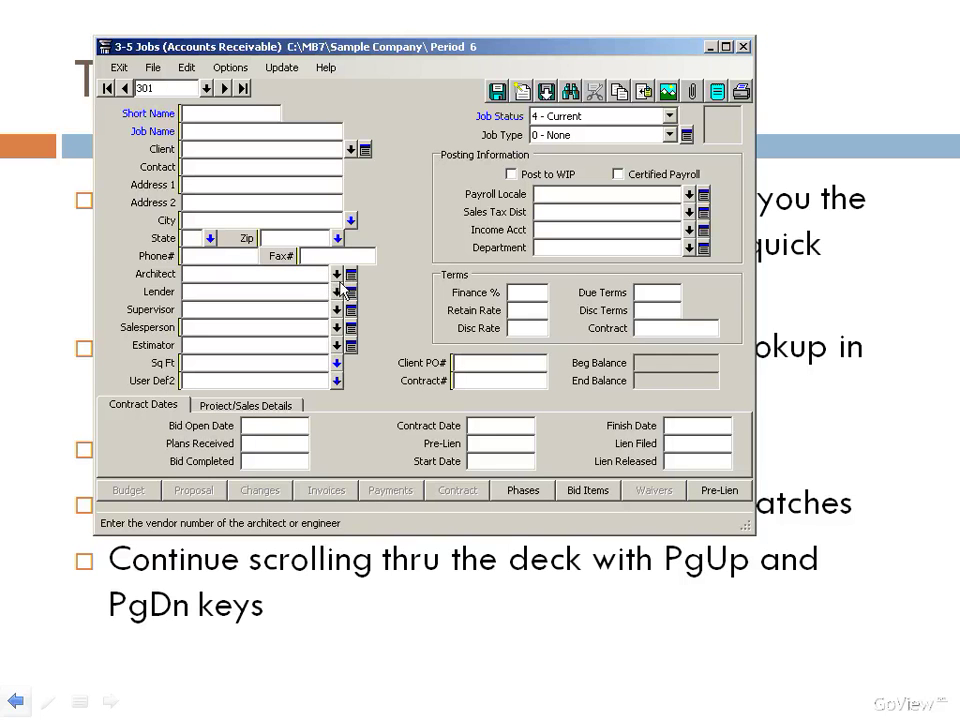
left_click(350, 275)
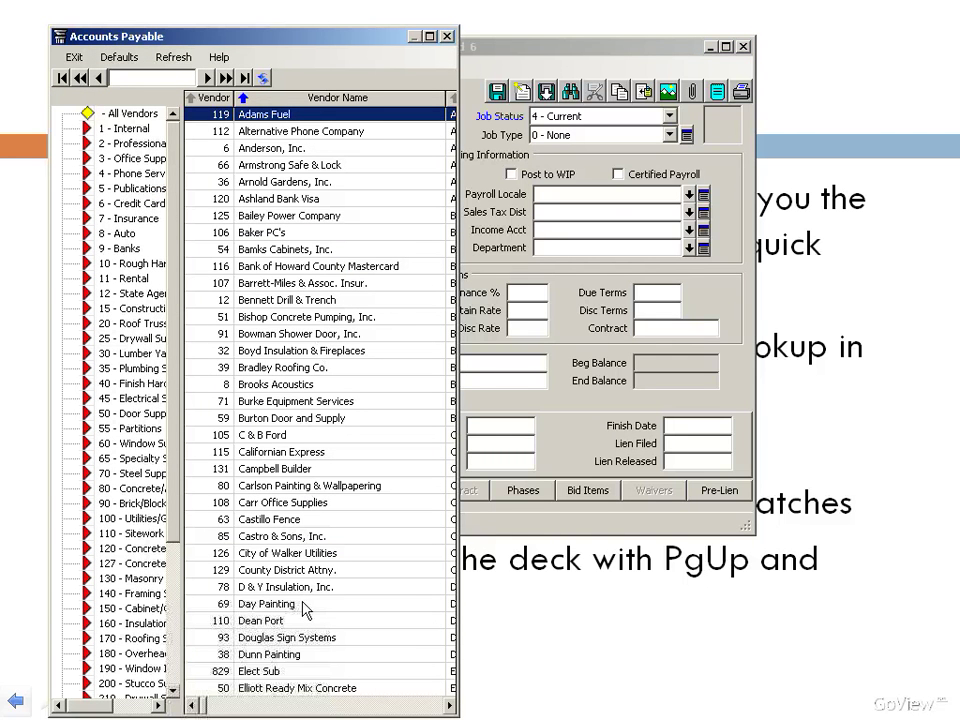
left_click(232, 630)
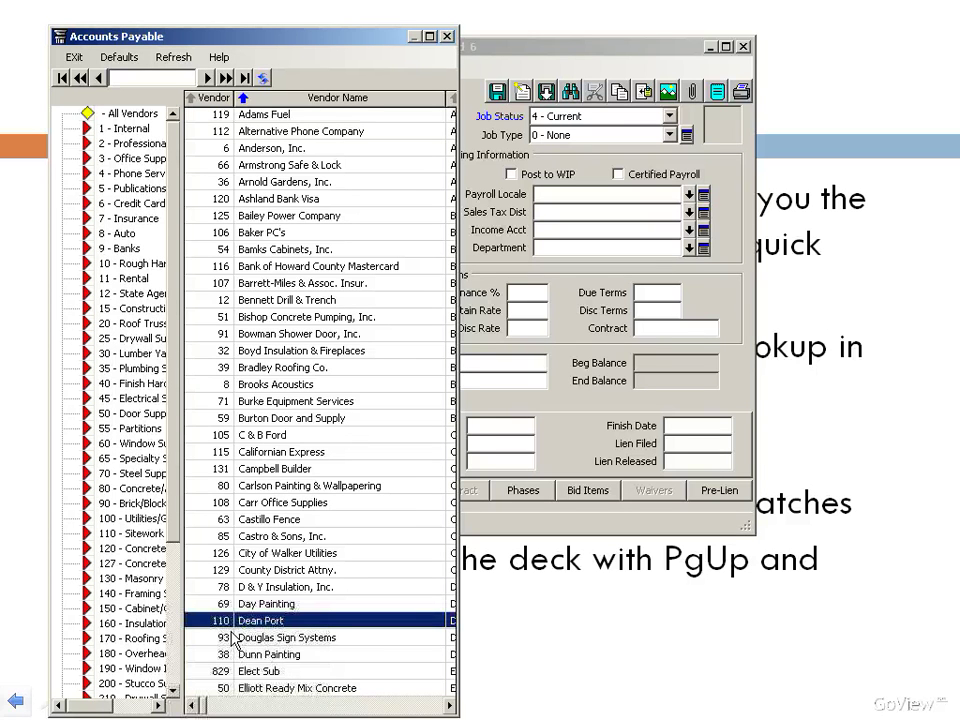
left_click(133, 146)
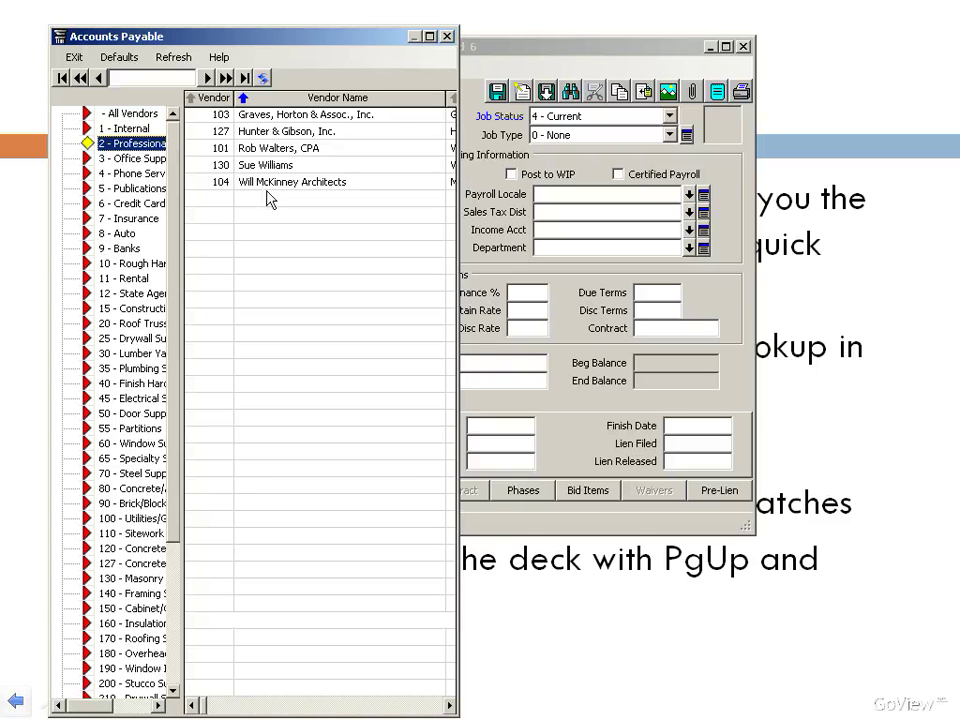
left_click(447, 36)
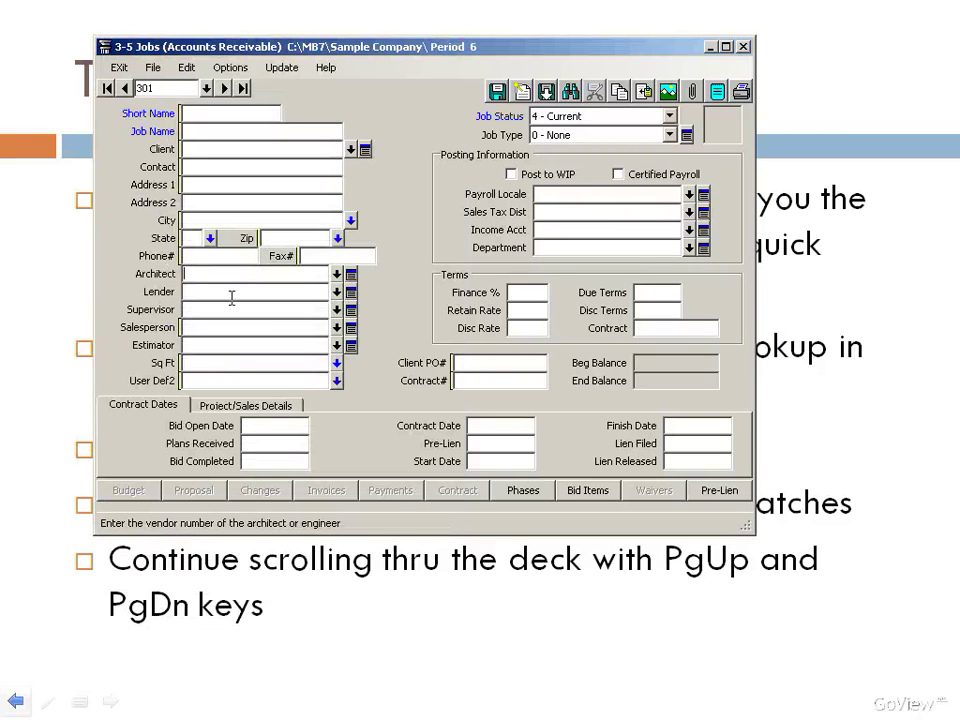
Enter 'will' in the Architect field and choose 104 - Will McKinney Architects from the vendor lookup
type("will")
key("Tab")
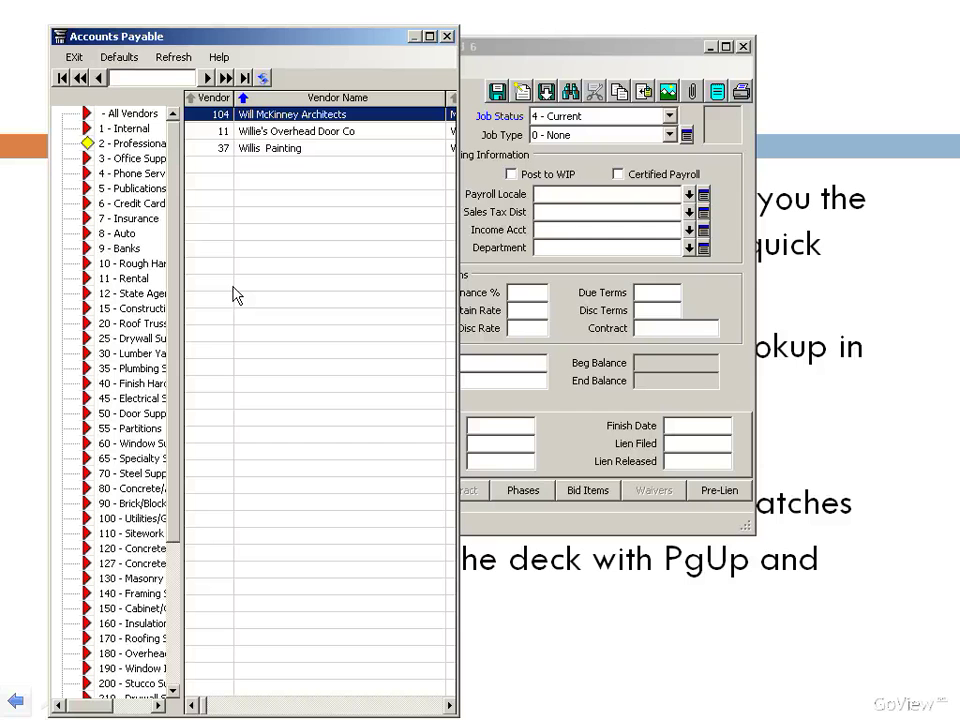
double_click(300, 116)
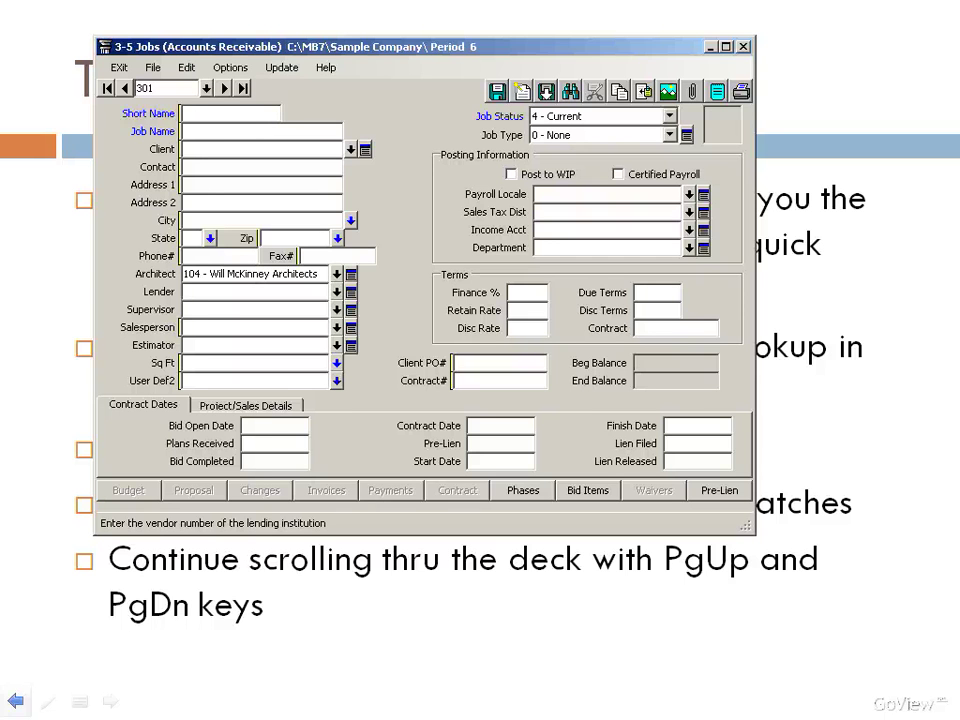
type("lumb*")
key("Return")
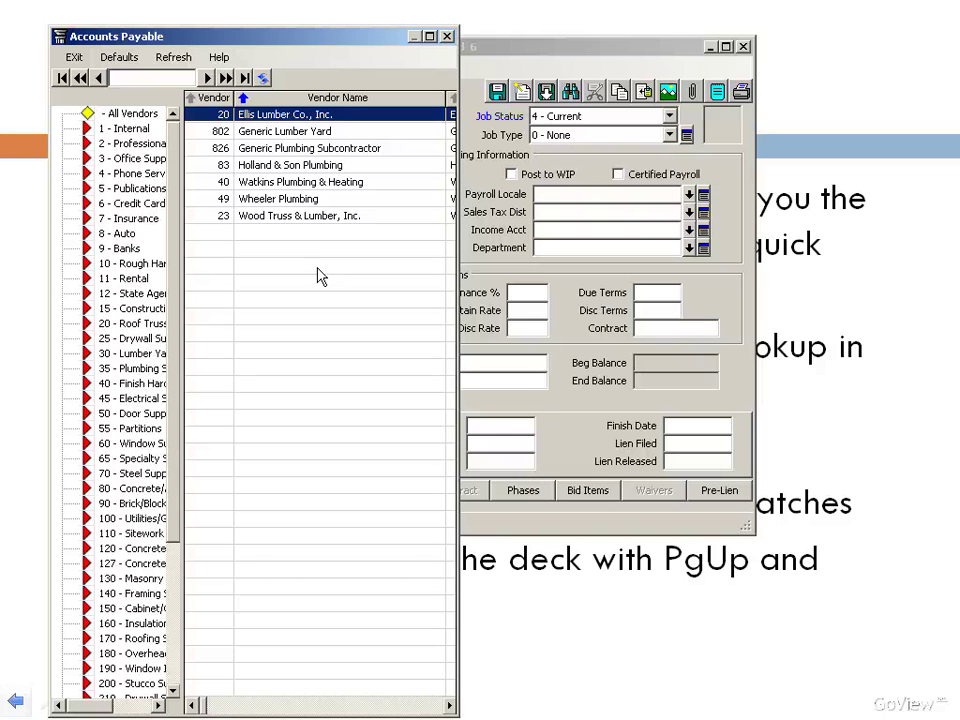
left_click(446, 36)
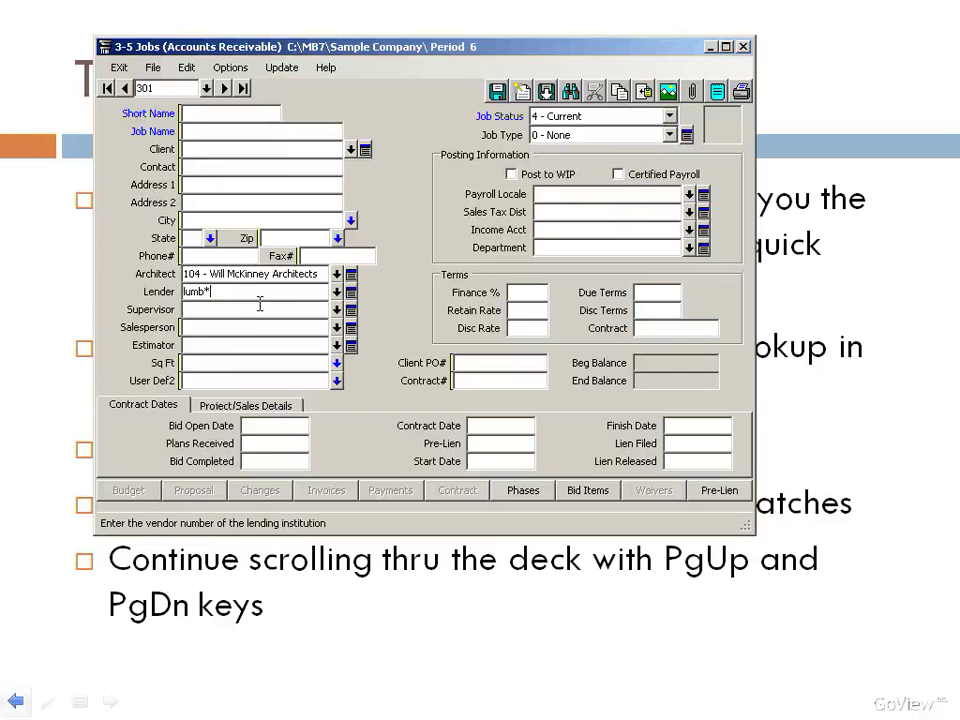
key("BackSpace")
key("BackSpace")
key("BackSpace")
key("BackSpace")
key("shift+Tab")
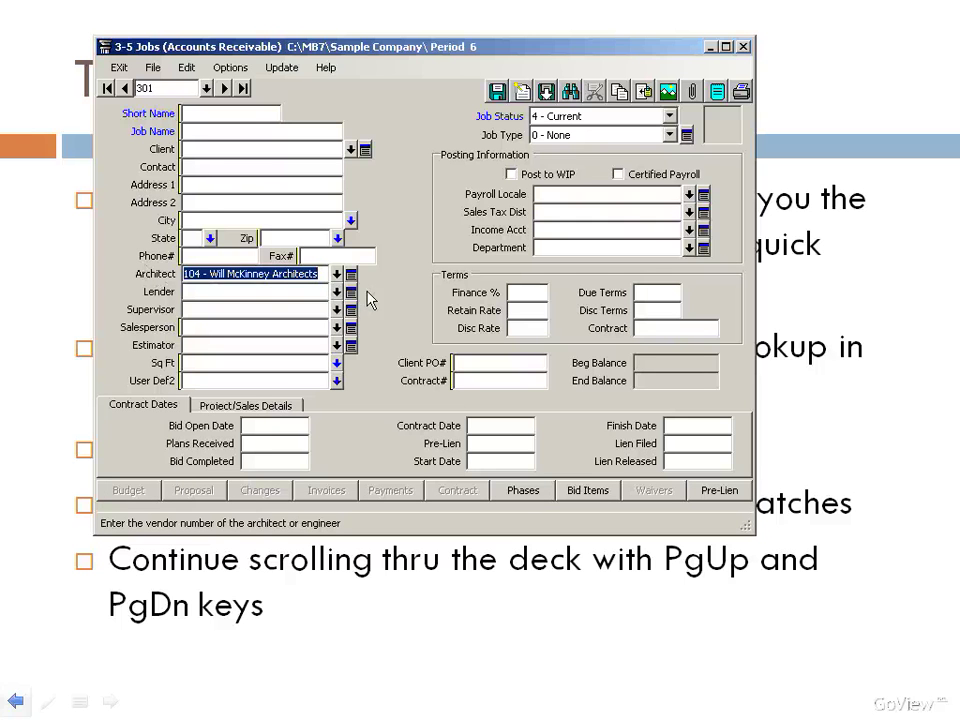
Open and close the Will McKinney Architects vendor record twice from the Architect field
key("F9")
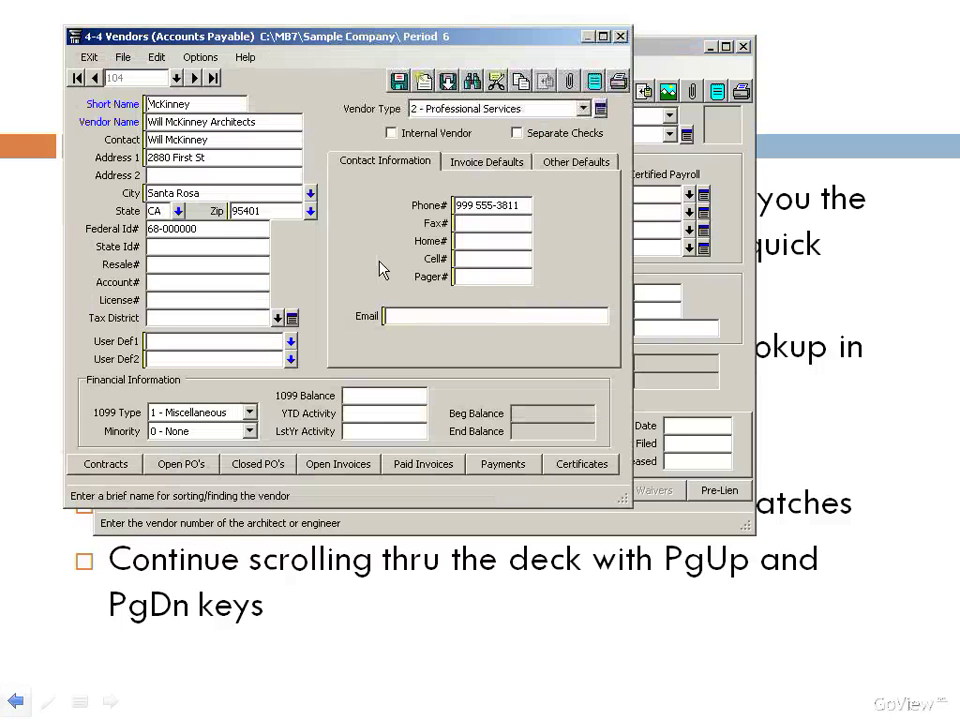
left_click(620, 37)
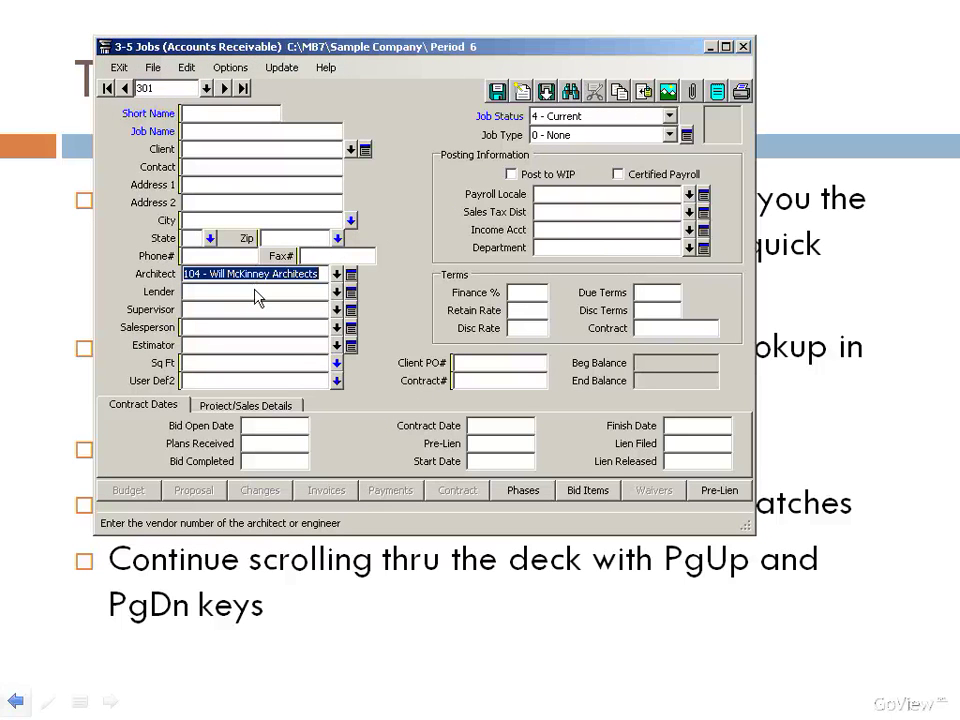
key("F9")
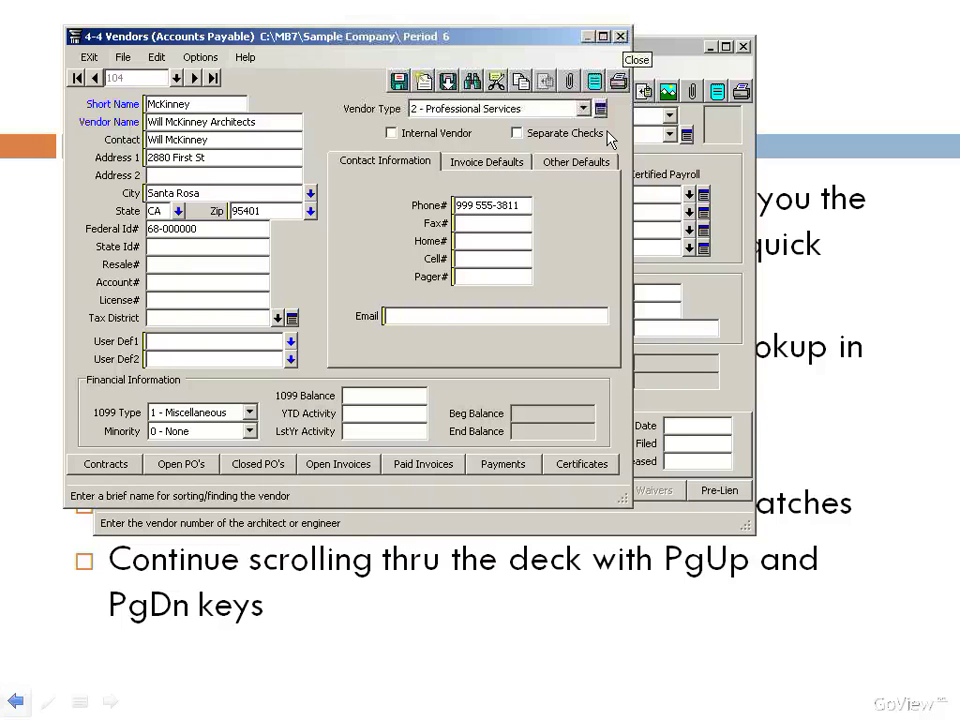
key("Escape")
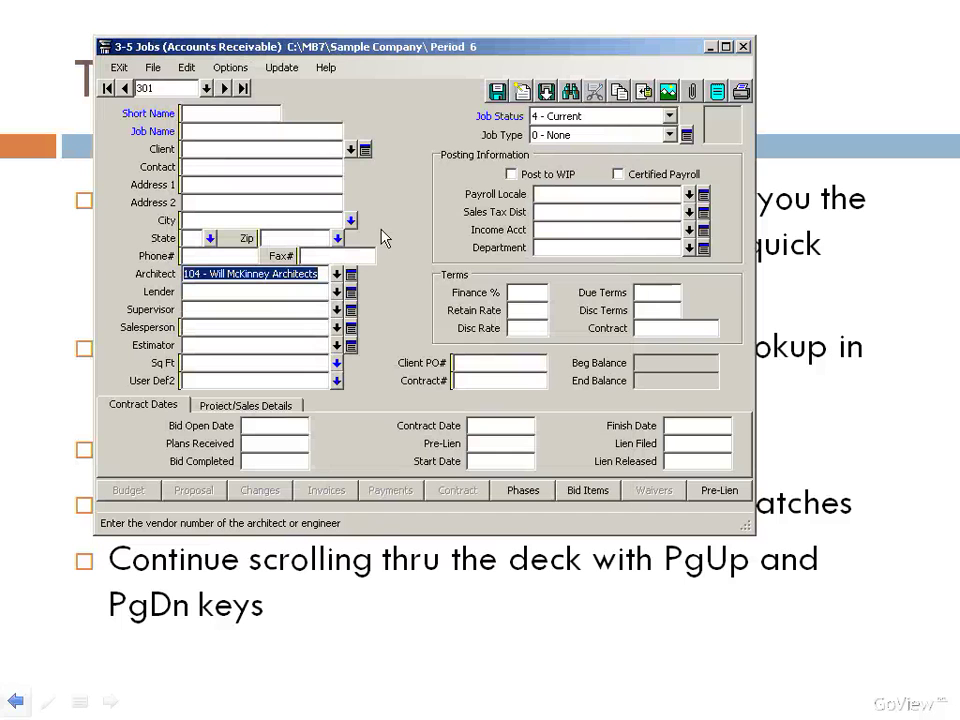
Exit job 301 without saving, then bring up Purchase Orders showing order 457
left_click(744, 46)
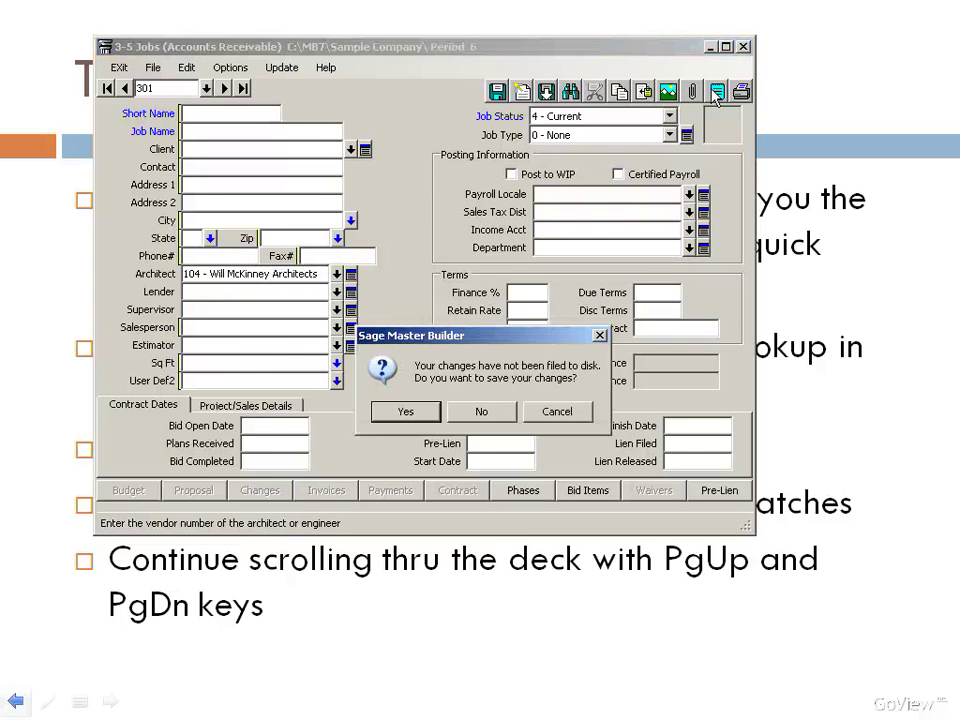
left_click(488, 412)
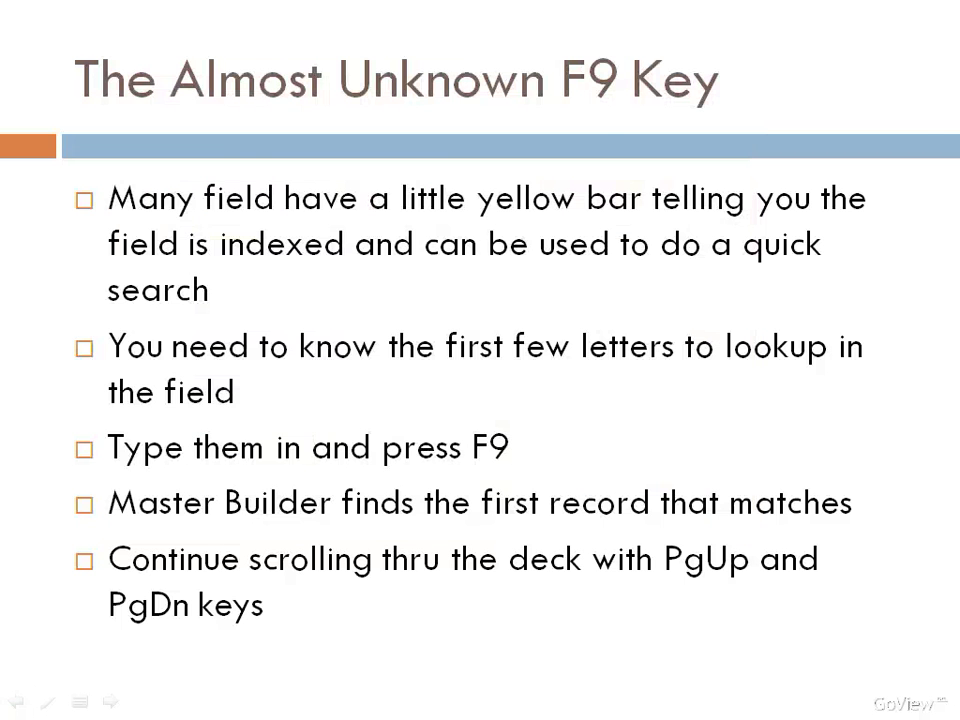
key("alt+Tab")
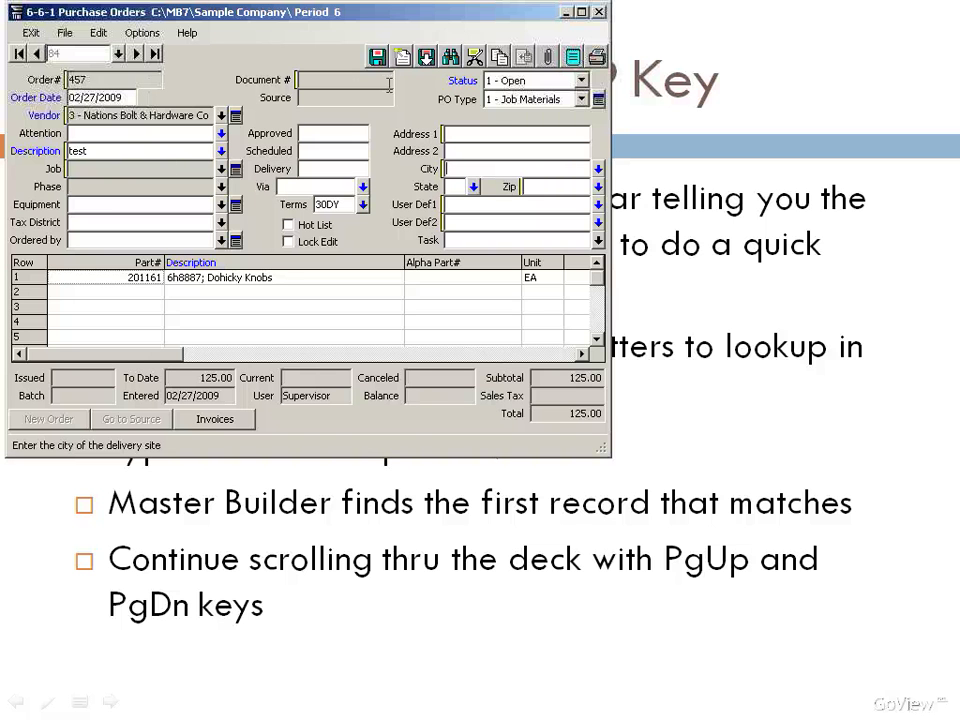
Open the purchase order lookup list, select order 458, and close the list
double_click(130, 79)
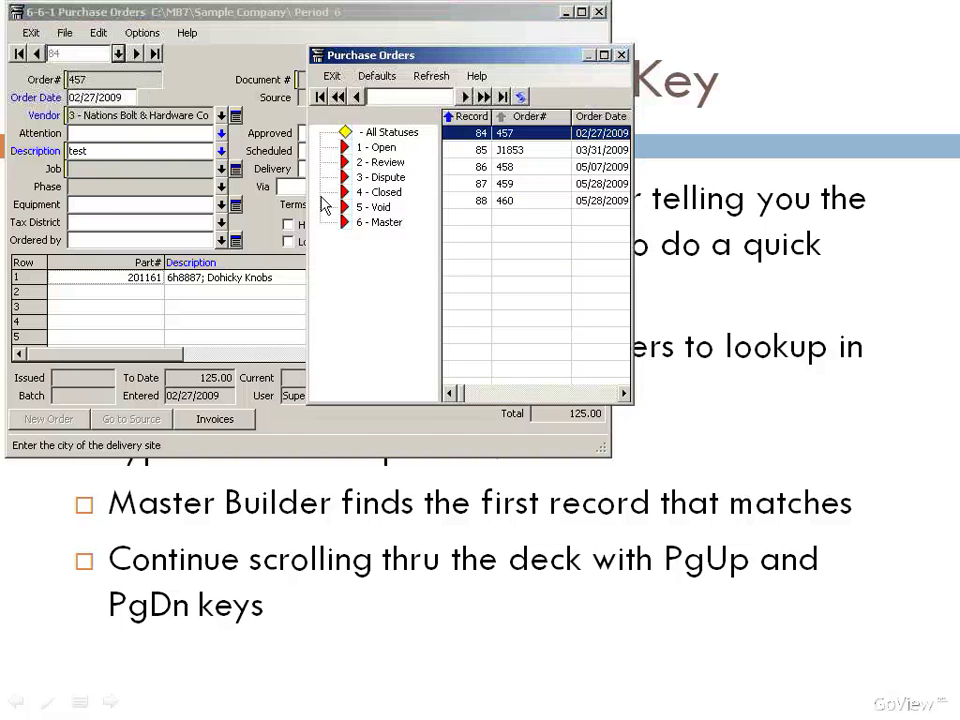
left_click(477, 170)
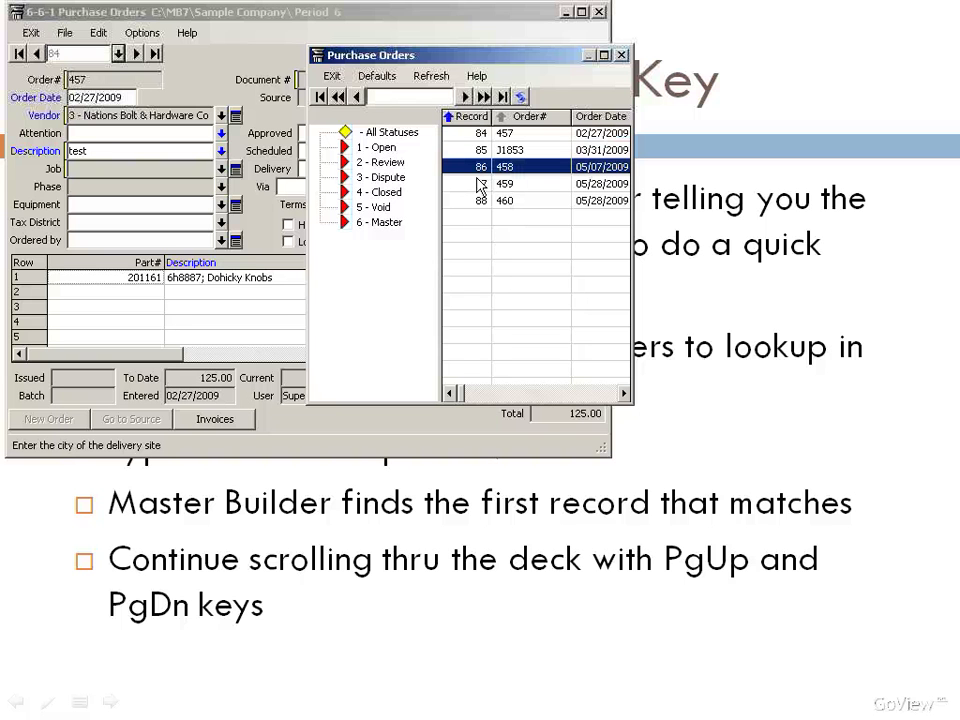
left_click(621, 55)
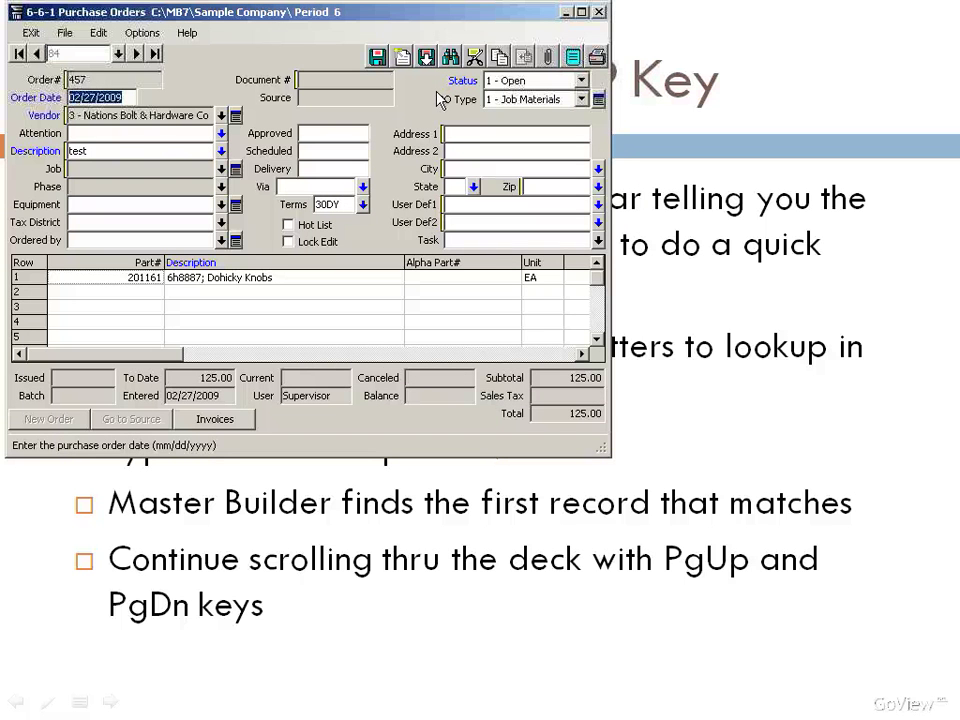
Clear the form and load purchase order 458 by its order number
left_click(402, 56)
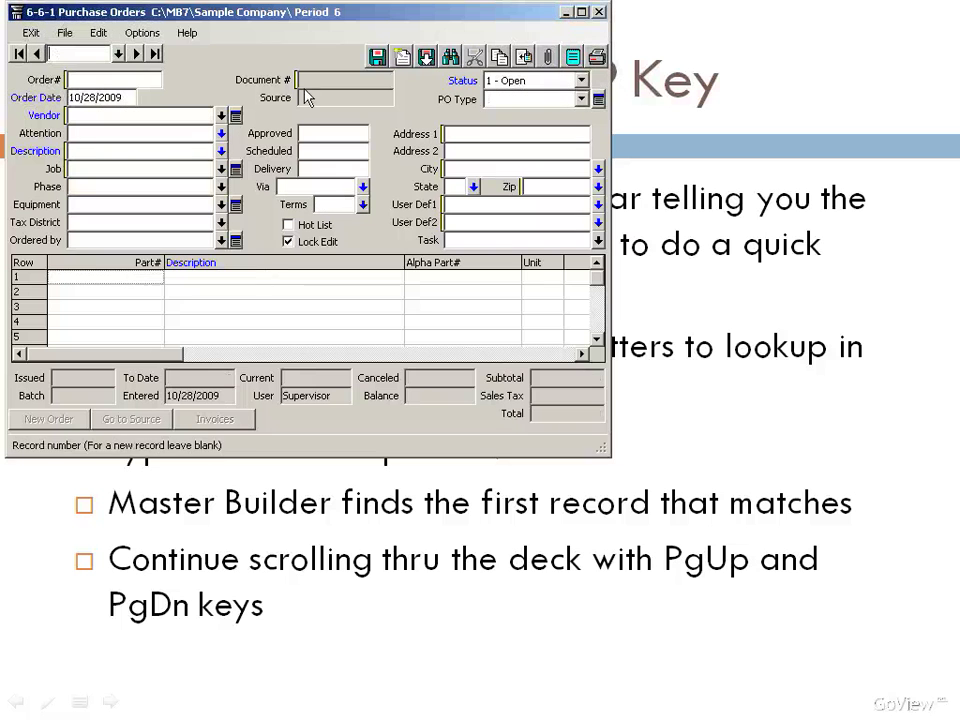
left_click(144, 82)
type("458")
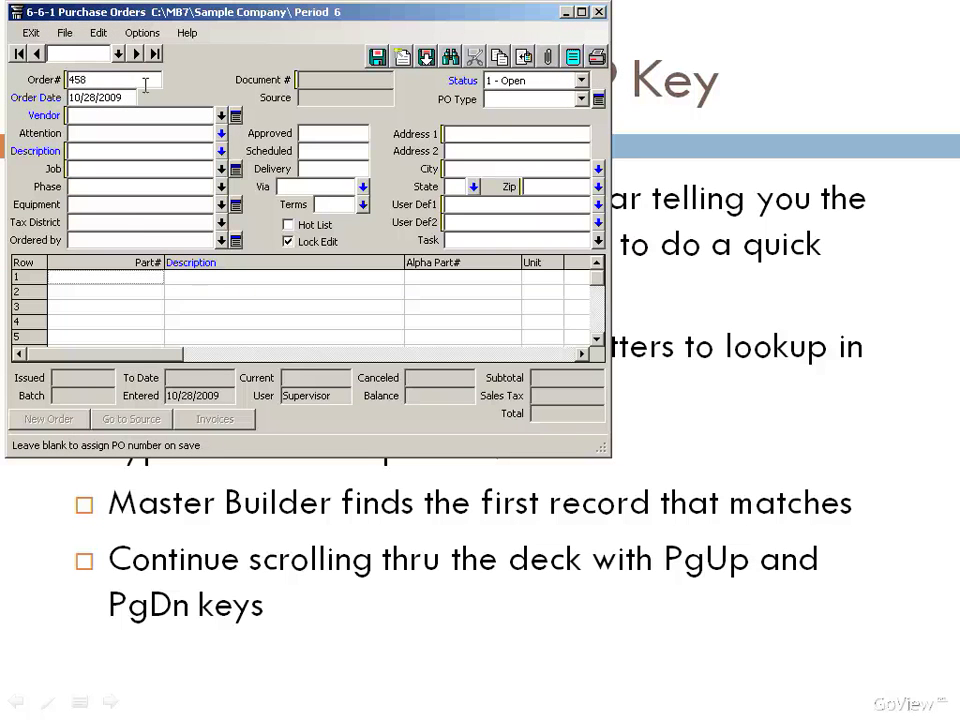
key("Return")
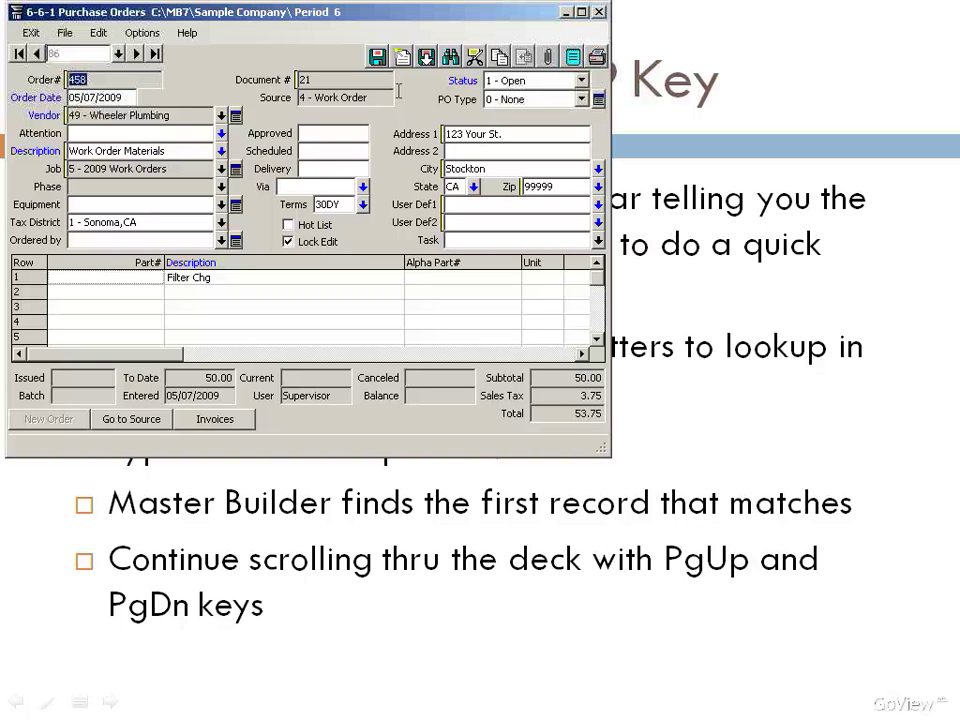
Clear the form and find the order with delivery address starting '123', order J1853
left_click(401, 57)
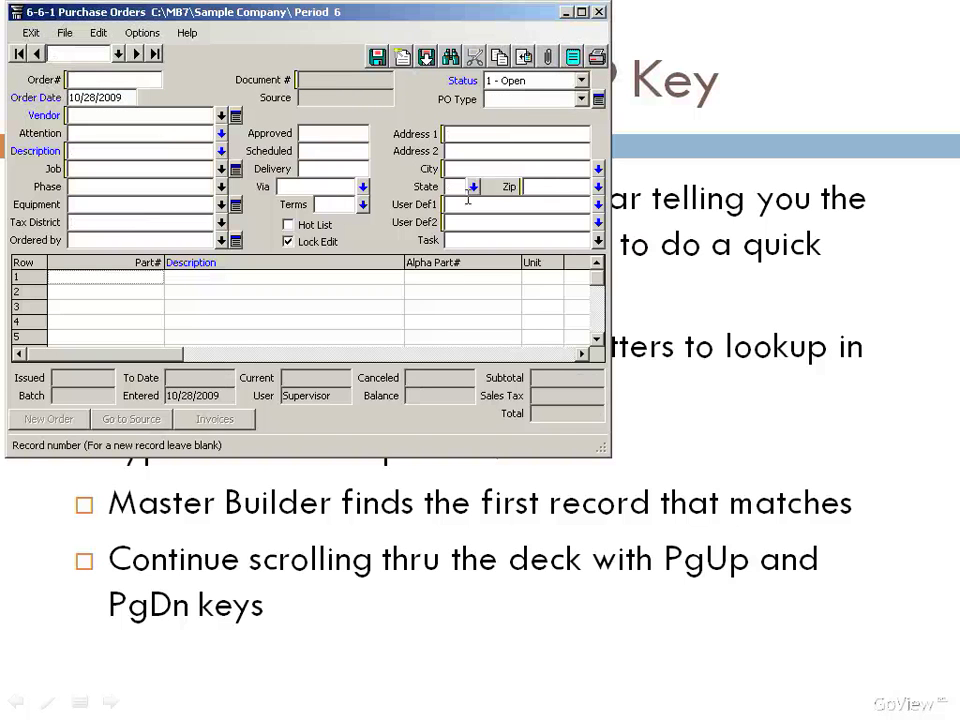
left_click(486, 136)
type("123")
key("Return")
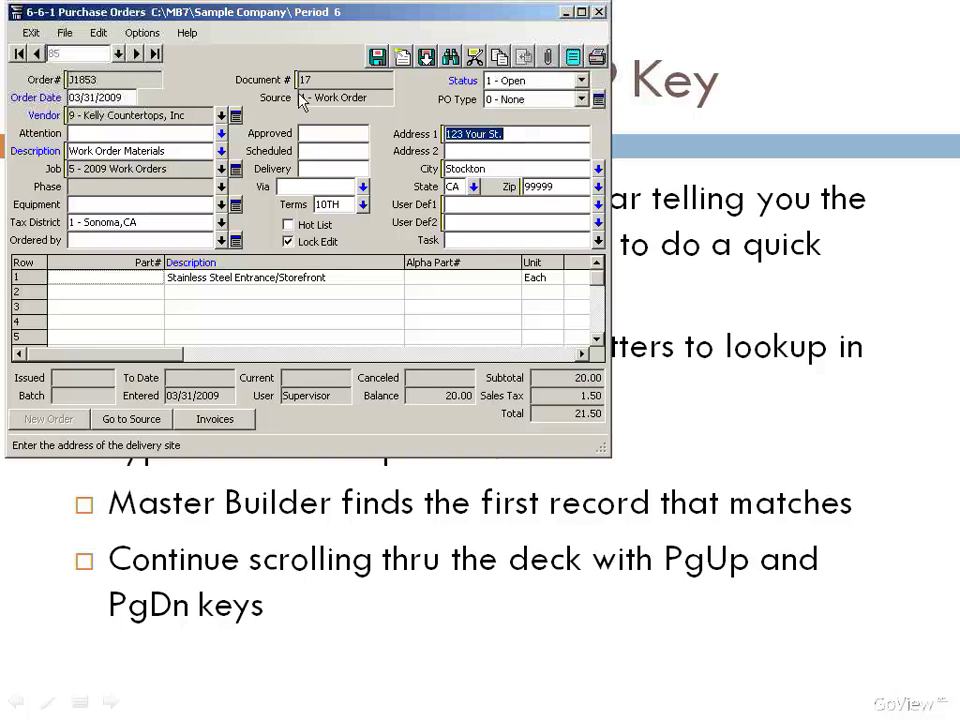
Step through purchase orders with PgUp, PgDn and Ctrl+Home, ending on order 3730
key("Page_Up")
key("Page_Up")
key("Page_Up")
key("Page_Up")
key("Page_Up")
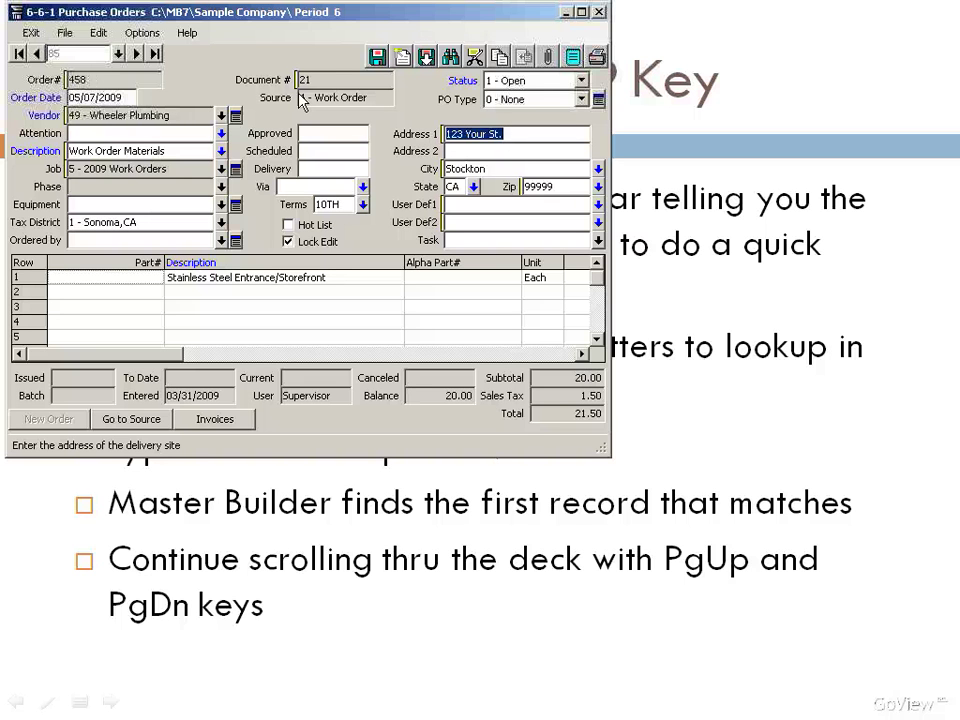
key("Page_Down")
key("Page_Down")
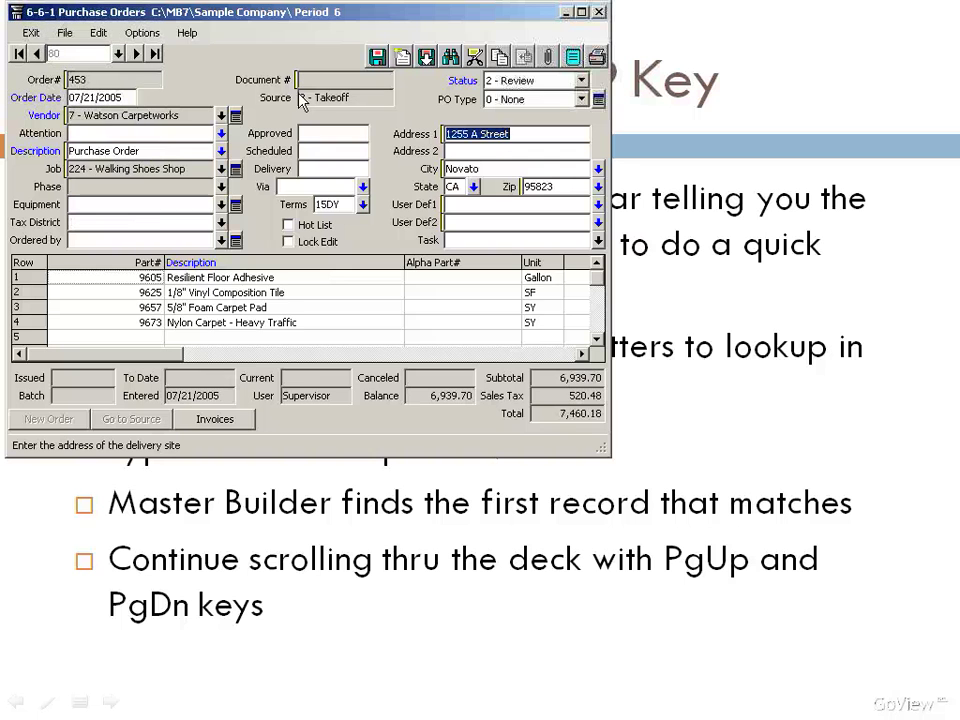
key("Page_Down")
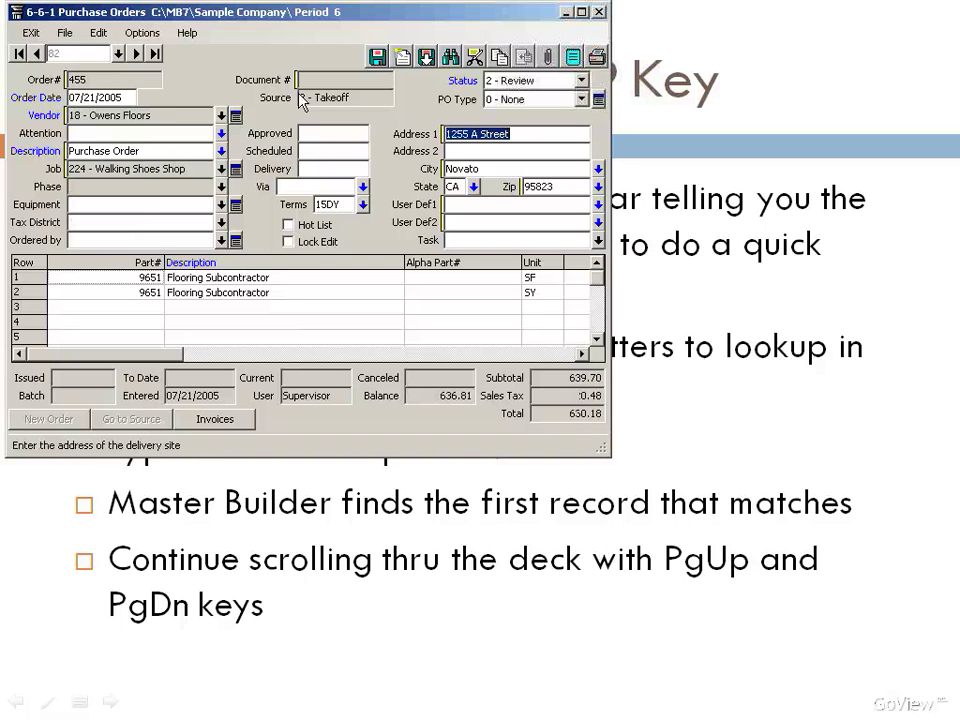
key("ctrl+Home")
key("Page_Down")
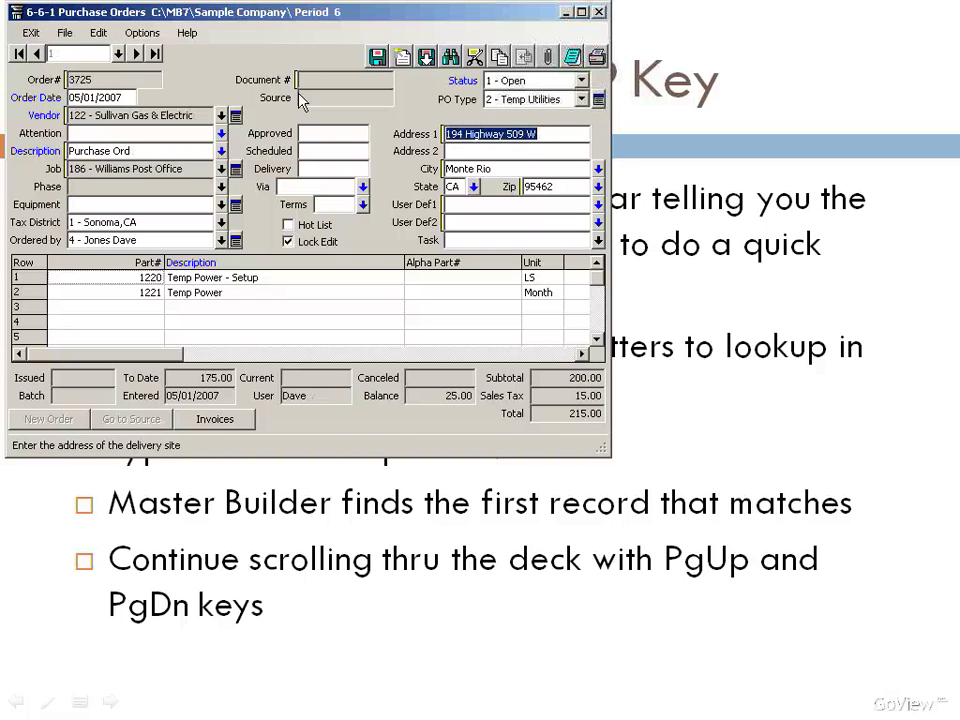
key("Page_Down")
key("Page_Down")
key("Page_Down")
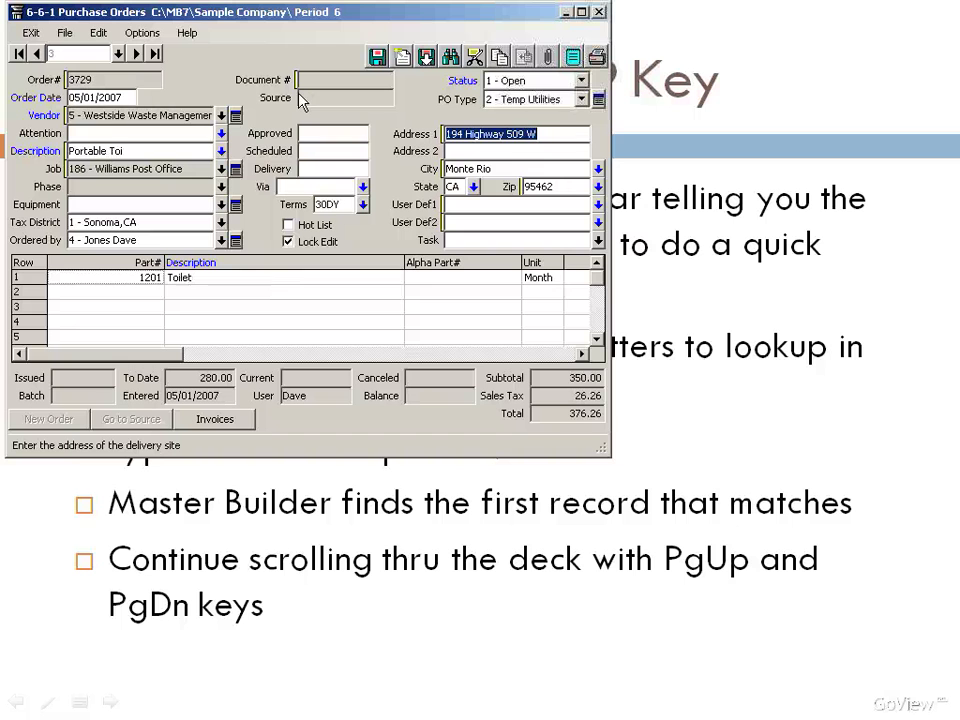
left_click(133, 88)
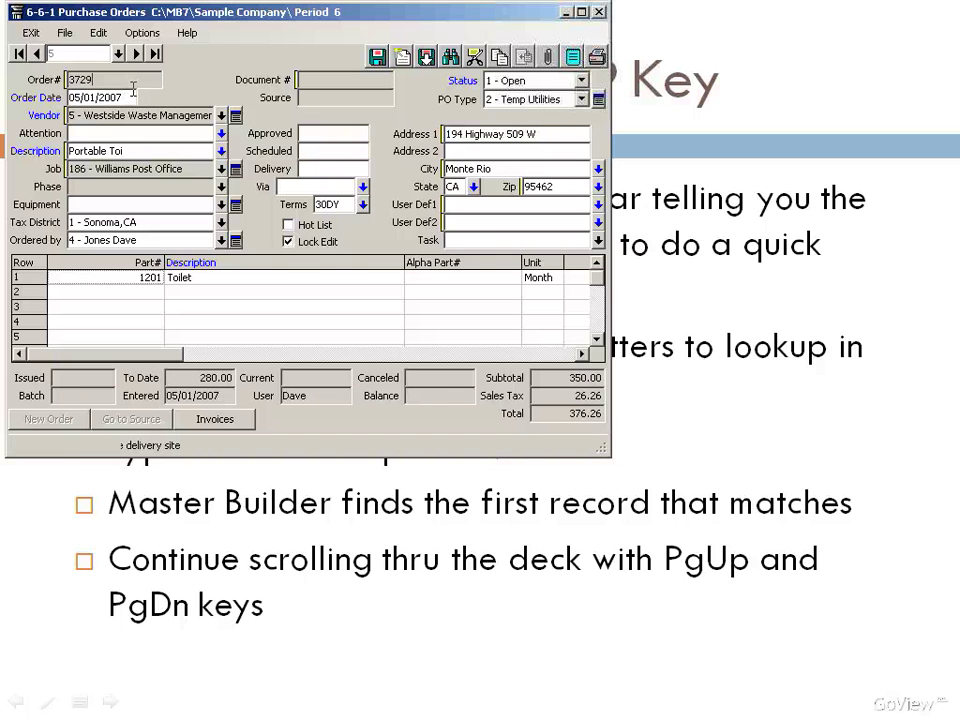
key("Page_Up")
key("Page_Up")
key("Page_Up")
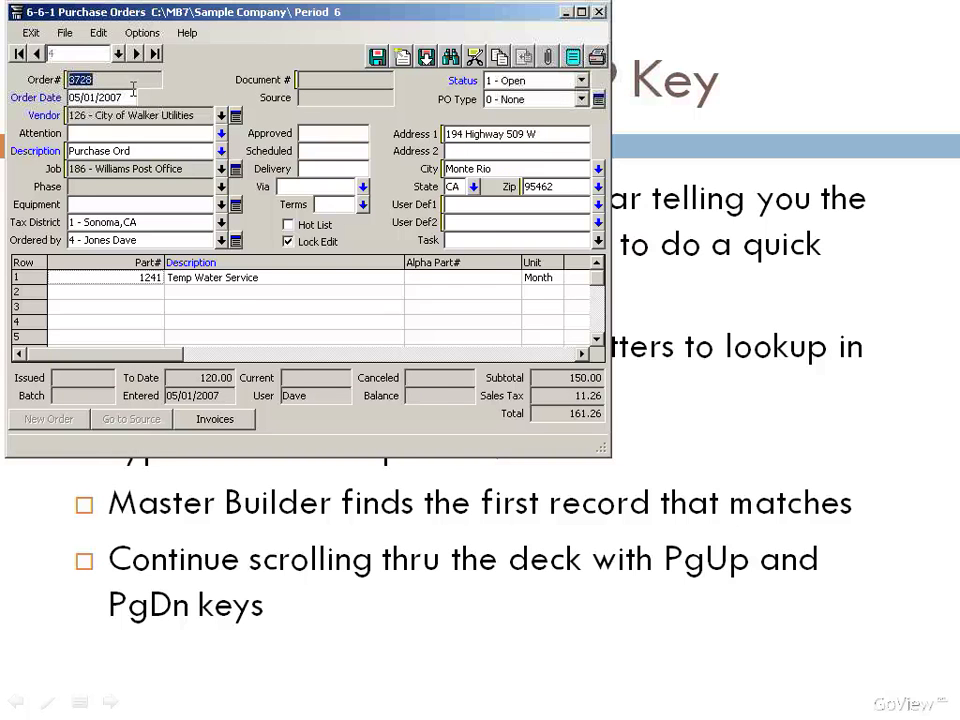
key("Page_Down")
key("Page_Down")
key("Page_Down")
key("Page_Down")
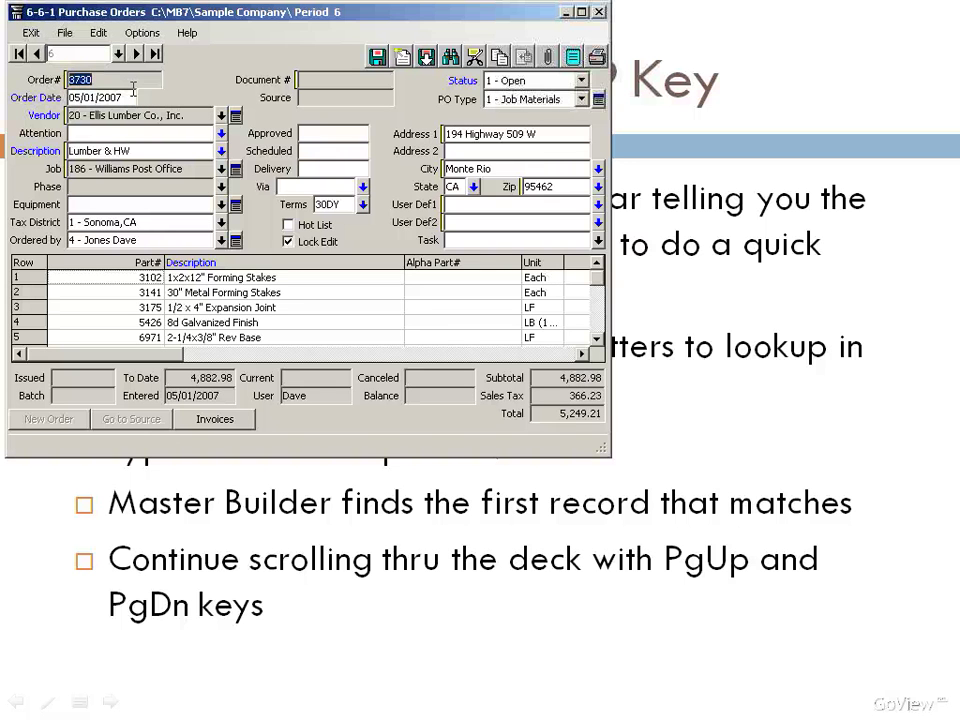
Enter job 201 and step through its orders, landing on 3736 from Payne Electric
key("Tab")
key("Tab")
key("Tab")
key("Tab")
key("Tab")
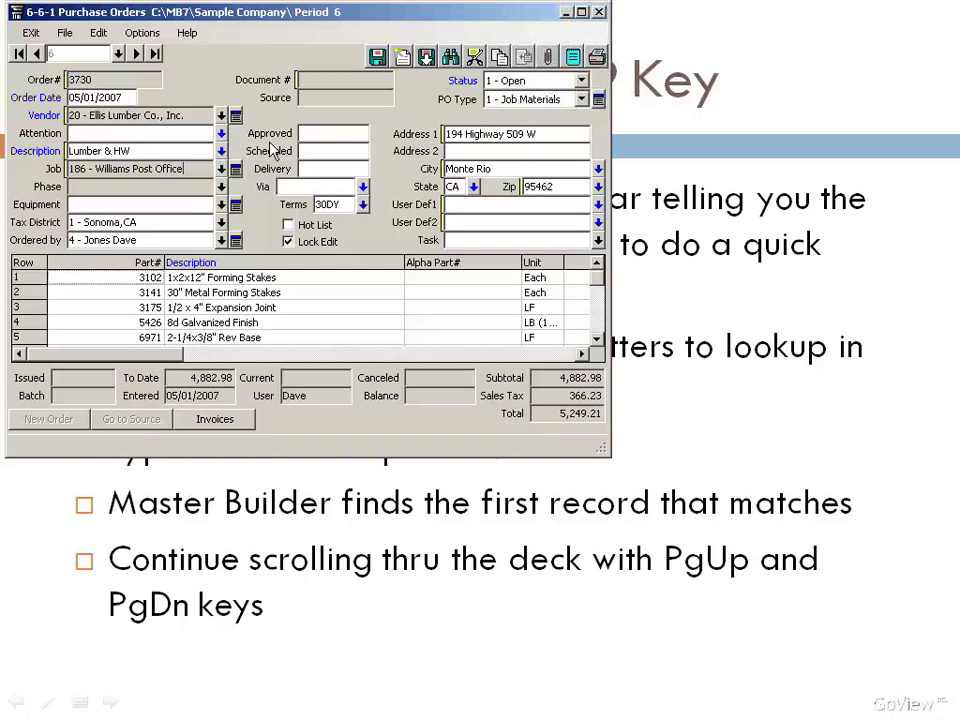
type("201")
key("Page_Down")
key("Page_Down")
key("Page_Up")
key("Page_Up")
key("Page_Up")
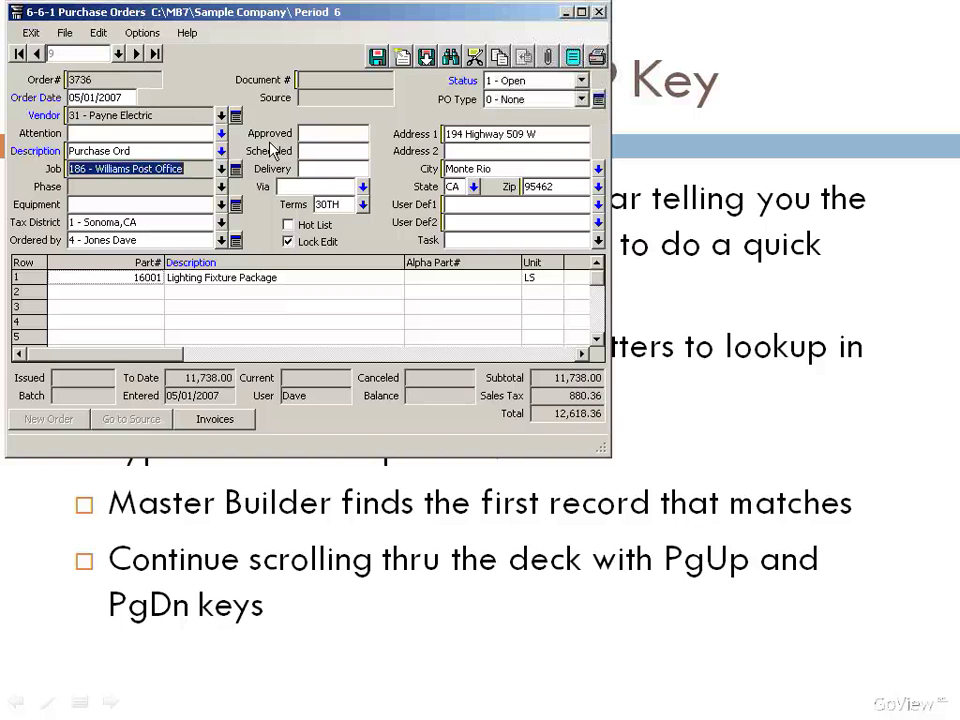